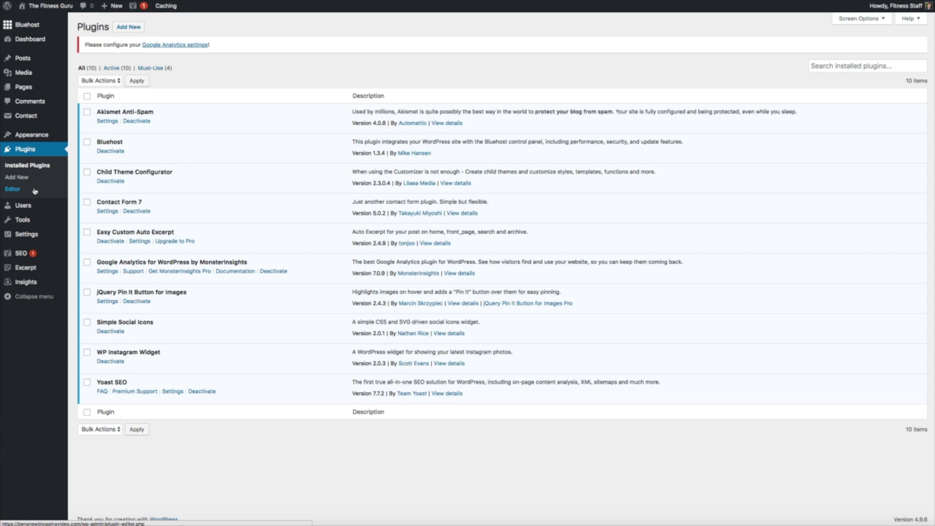
- Go to Tools > Child Themes to start a new child theme with Radiate as parent
mouse_move(49, 222)
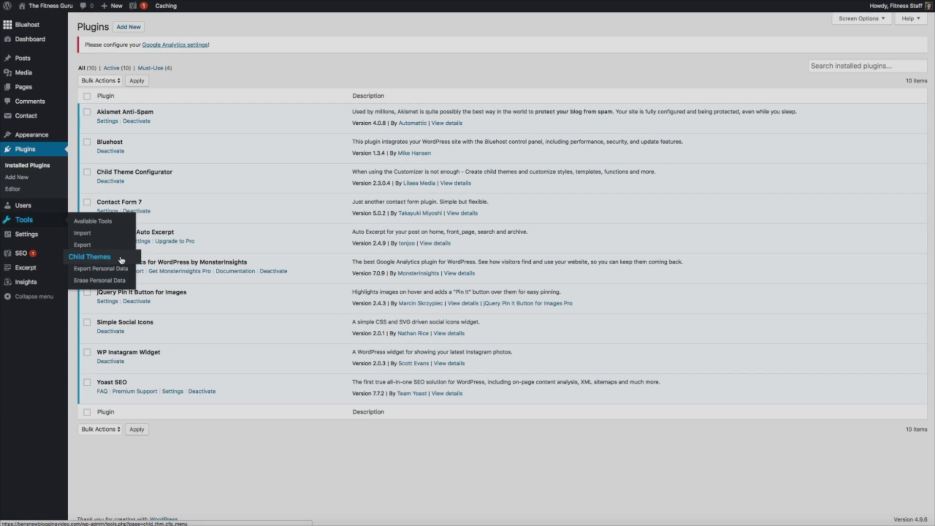
click(118, 258)
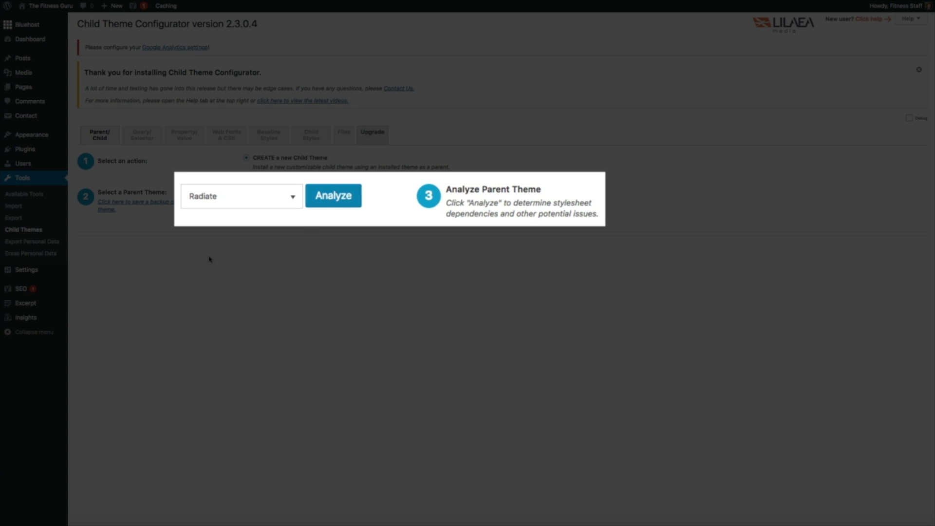
- Analyze Radiate and review the PHP notices about constants already defined in wp-config.php
click(336, 205)
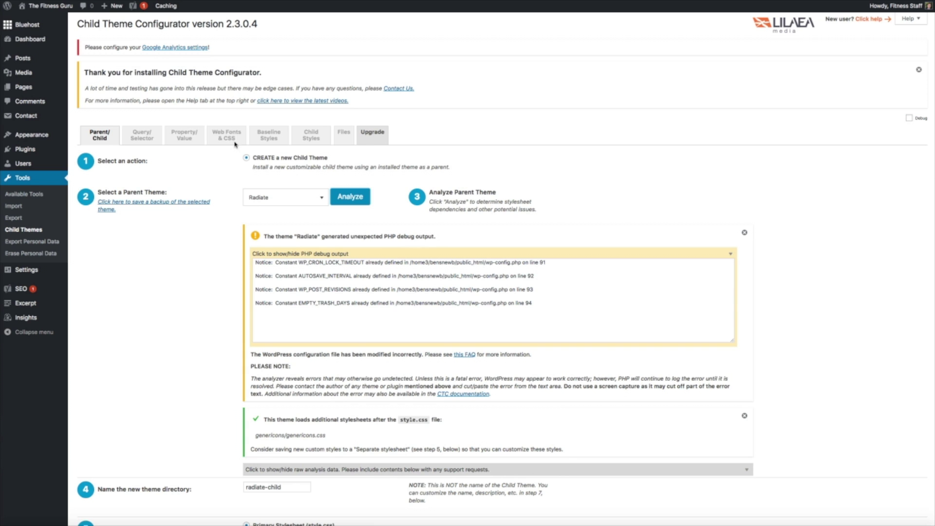
- Go back from WordPress admin to the Bluehost home dashboard listing The Fitness Guru site
mouse_move(29, 24)
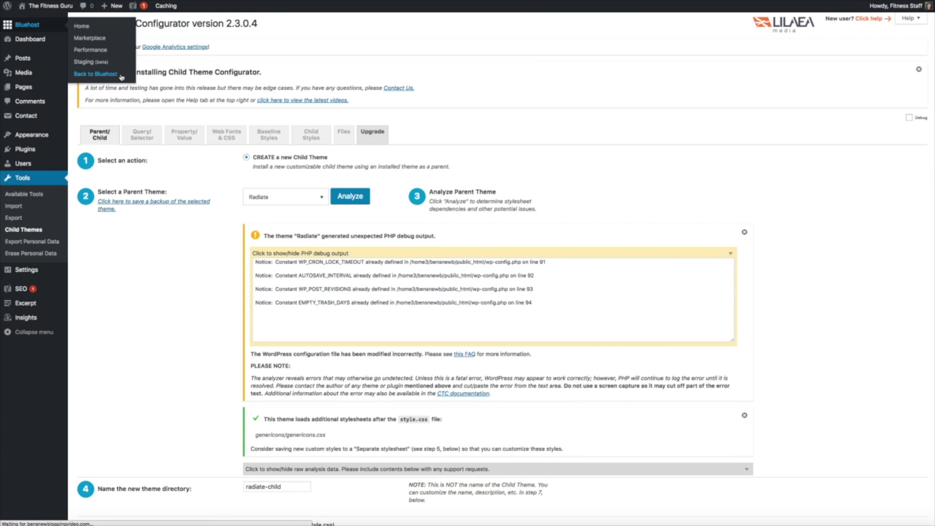
click(121, 77)
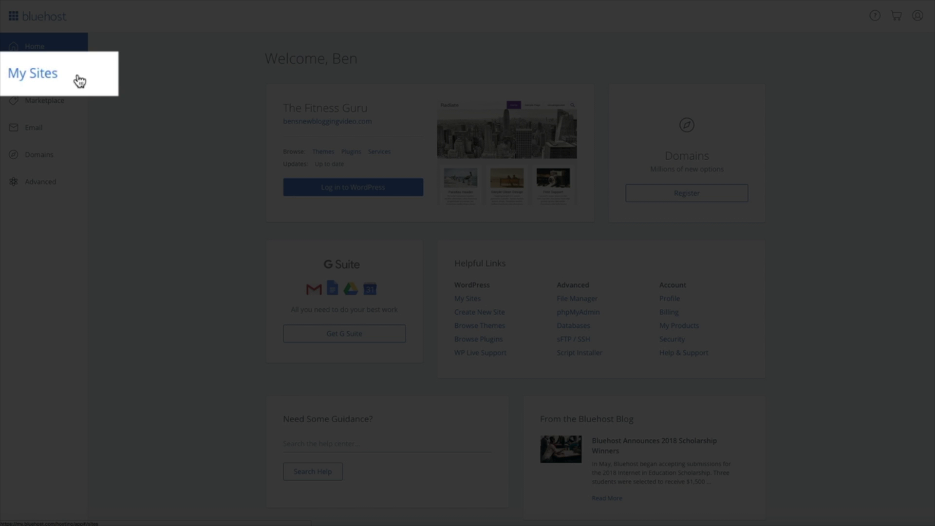
click(62, 76)
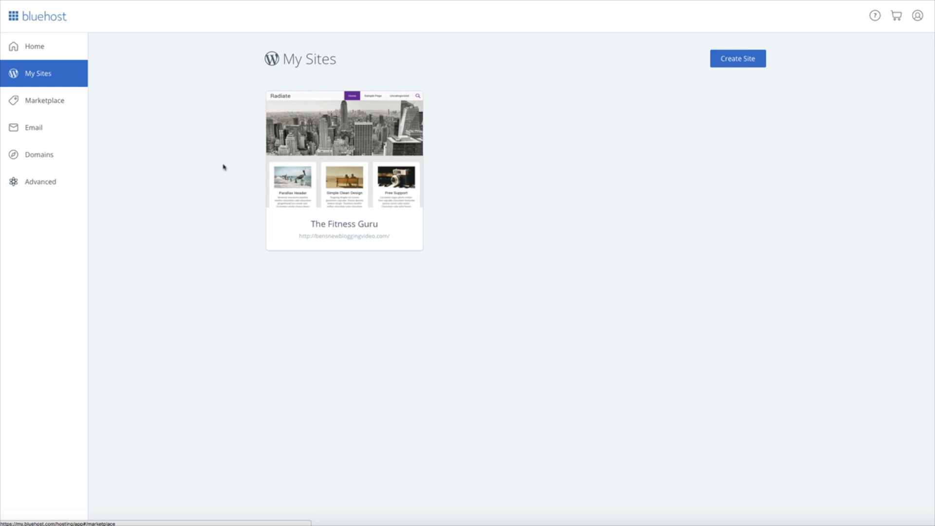
mouse_move(348, 194)
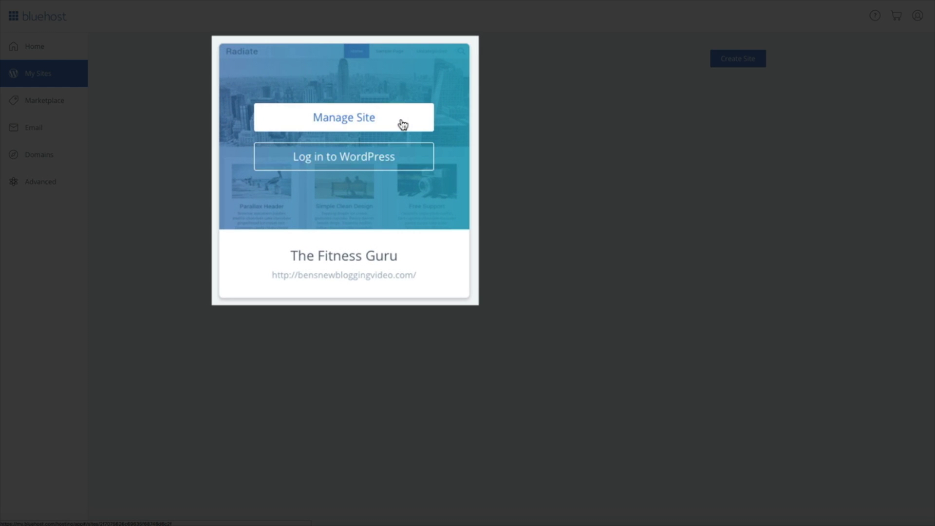
click(402, 124)
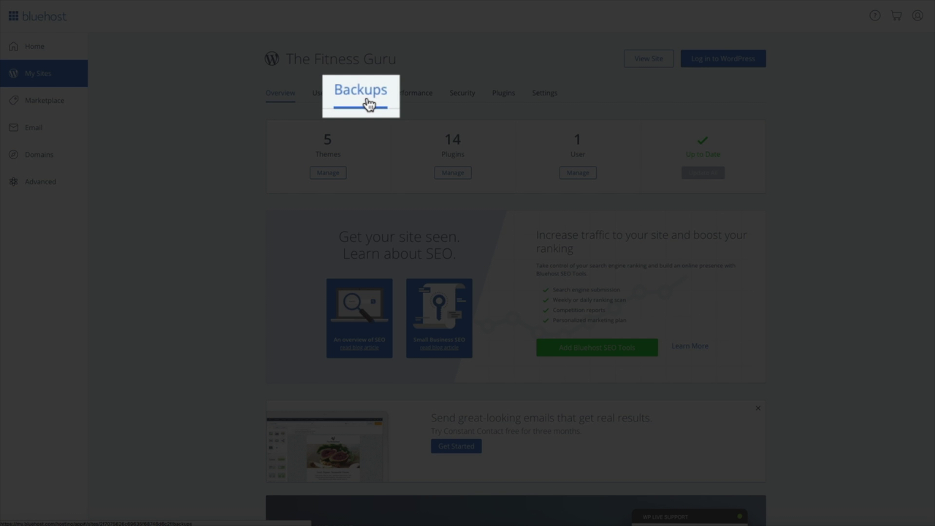
click(368, 101)
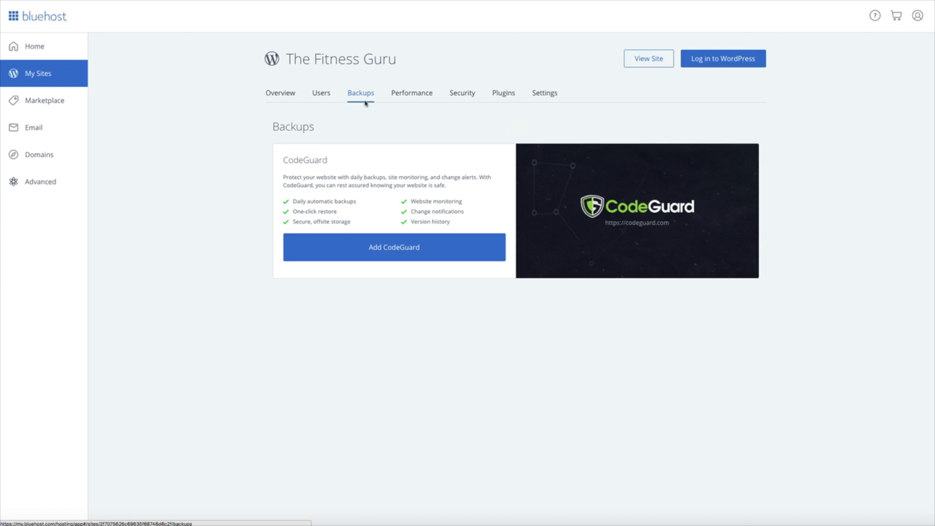
click(434, 260)
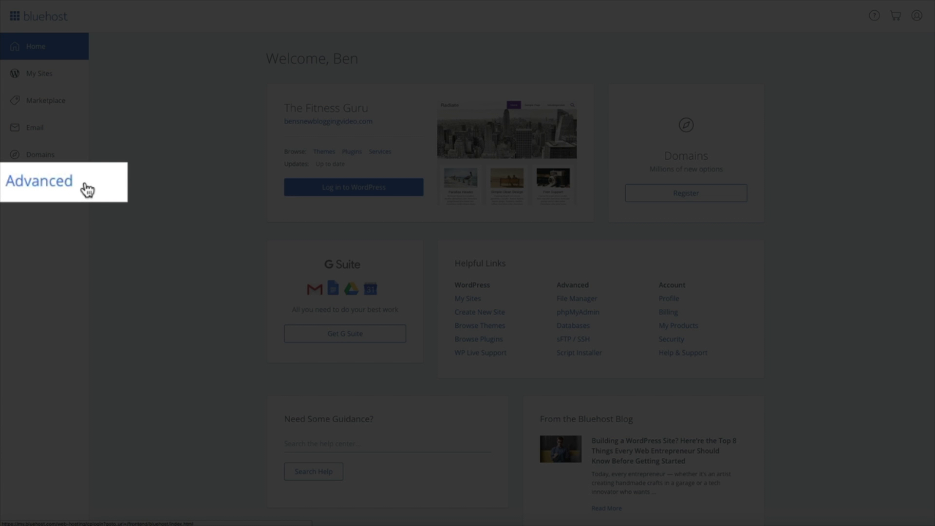
- Open Bluehost's Advanced tools and launch cPanel File Manager at the home directory
click(88, 189)
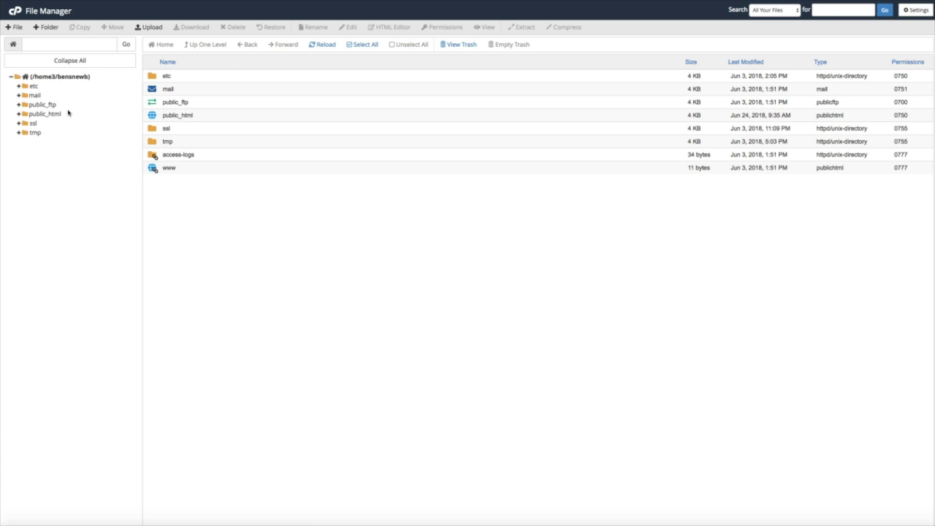
- Open the public_html folder and select the wp-config.php file
click(43, 115)
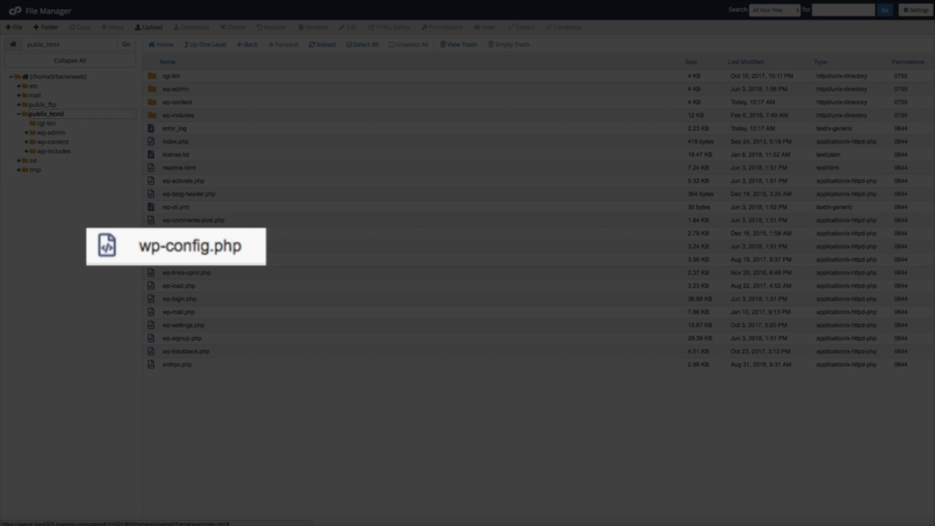
click(219, 250)
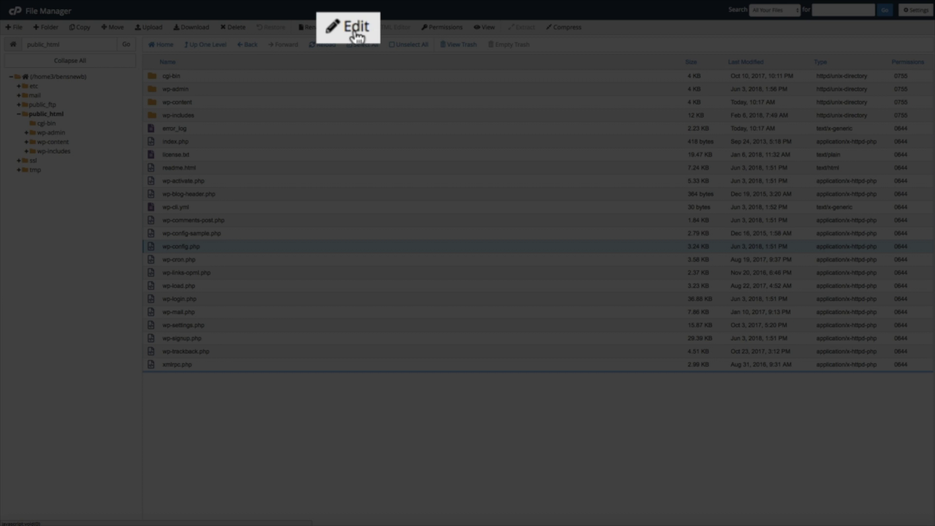
- Open wp-config.php in the code editor and scroll down to the defines on lines 91–95
click(352, 28)
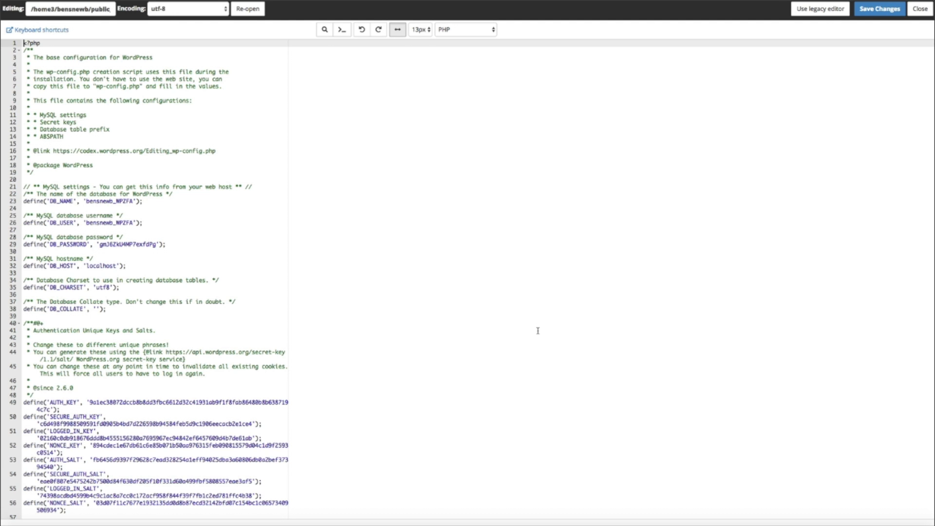
scroll(205, 362, down, 6)
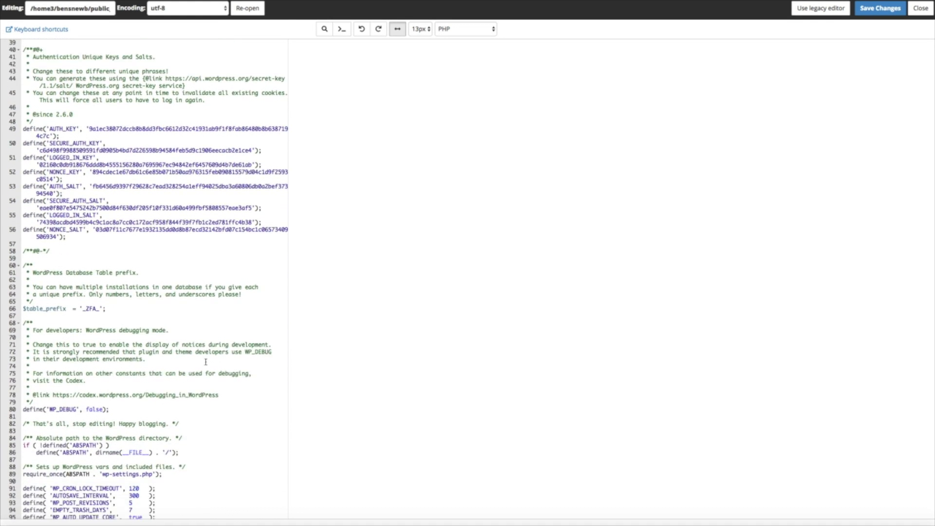
scroll(206, 362, down, 1)
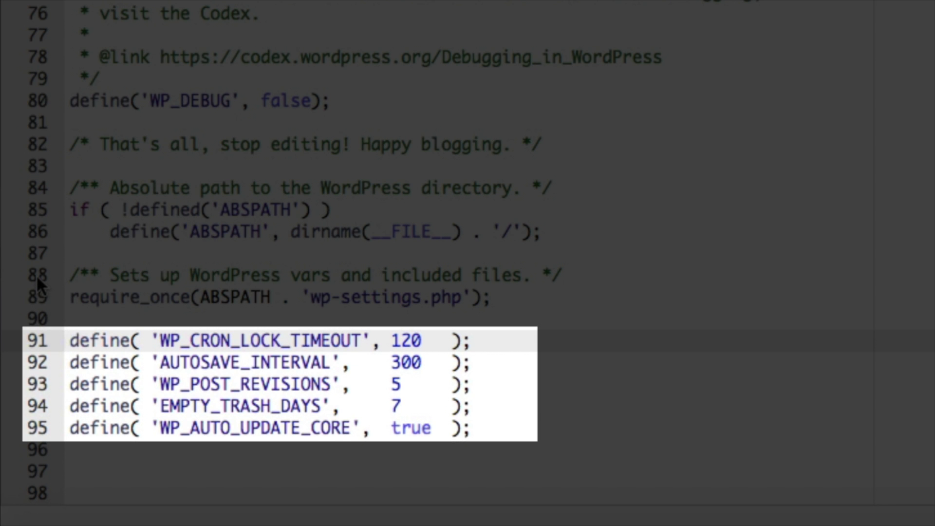
- Wrap the defines on lines 91–95 in a /** … */ comment block
text(/**)
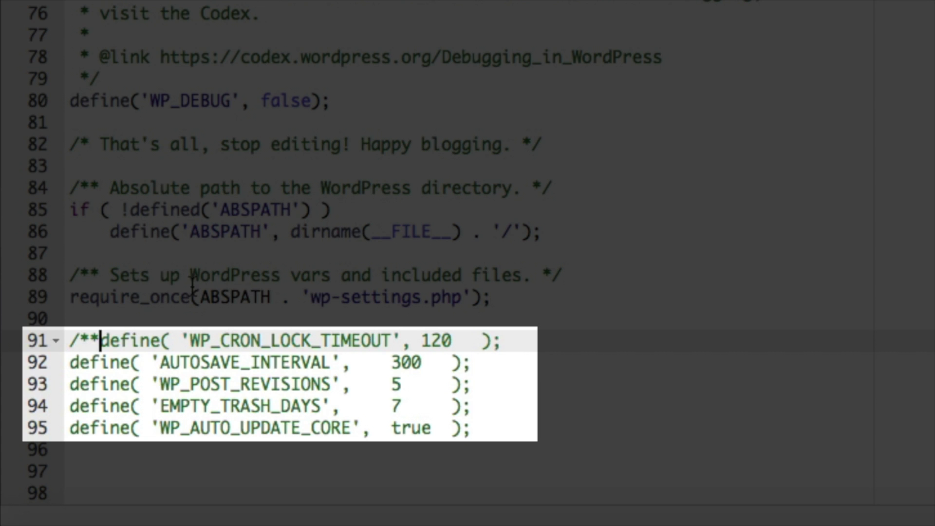
click(503, 430)
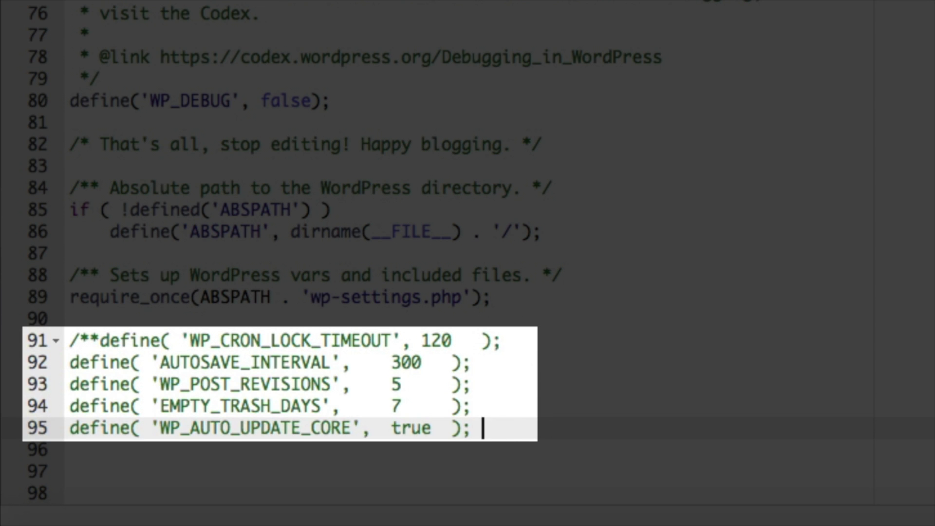
text(*/)
click(472, 362)
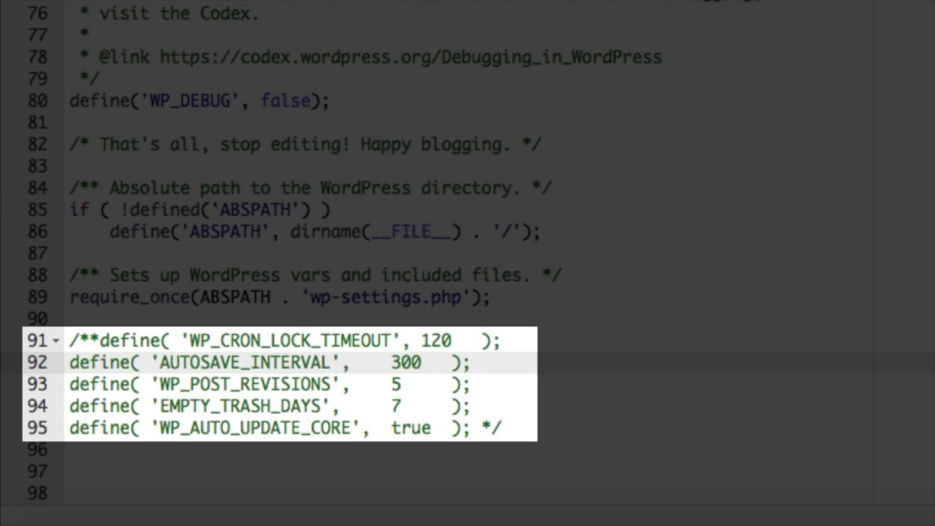
click(71, 449)
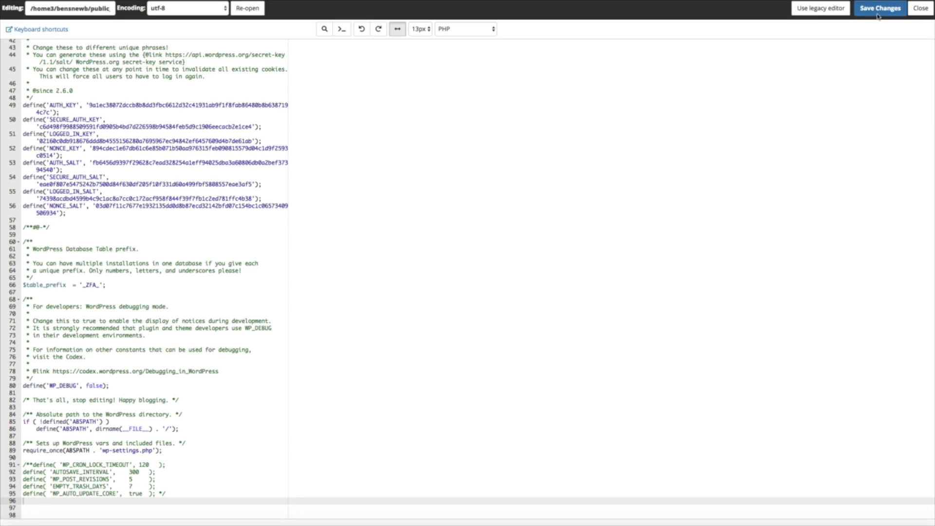
- Save wp-config.php with the five defines commented out
click(878, 18)
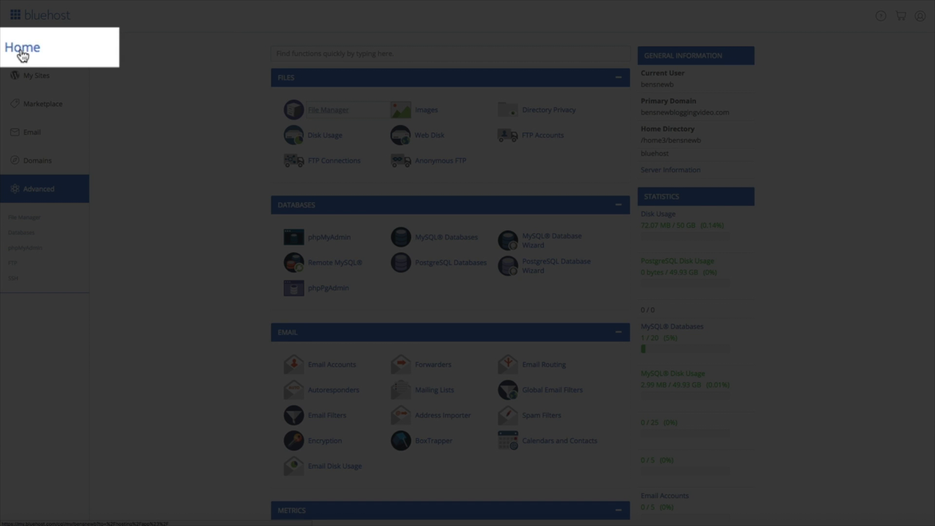
- Return to Bluehost Home and log in to The Fitness Guru's WordPress Dashboard
click(22, 56)
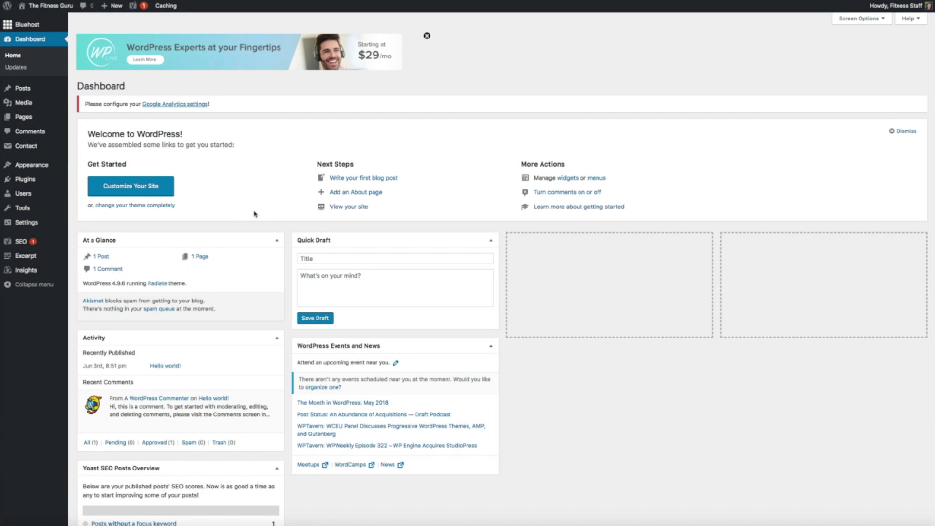
- Reopen Tools > Child Themes, with Radiate ready to re-analyse
mouse_move(40, 212)
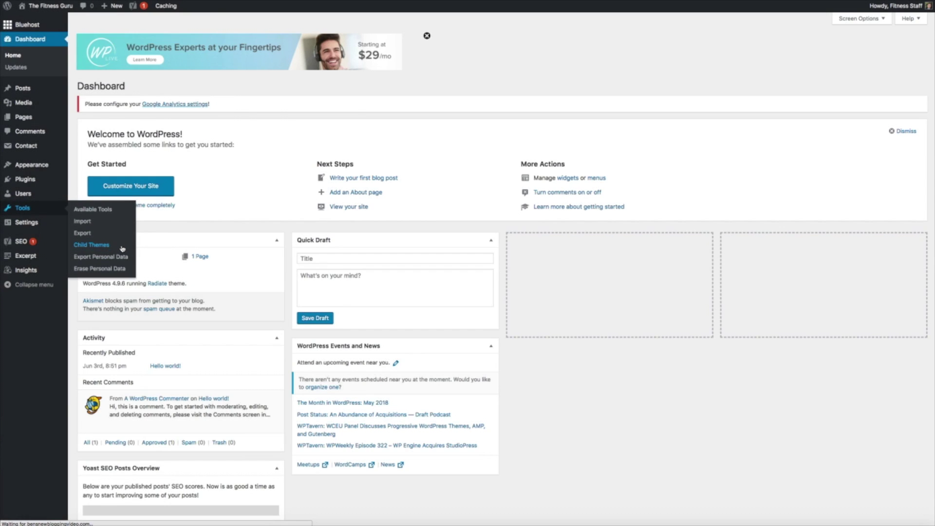
click(149, 252)
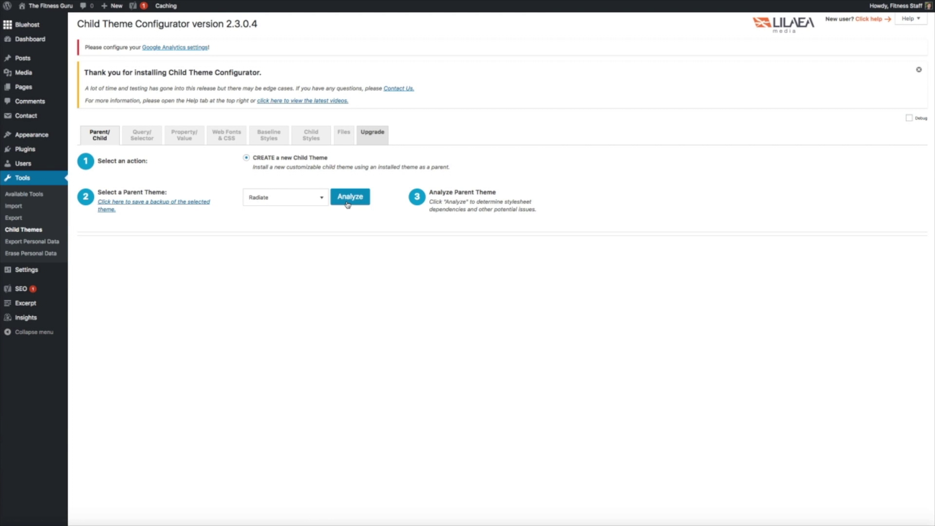
- Analyze the Radiate parent theme and review steps 4–9 for the radiate-child setup
click(347, 203)
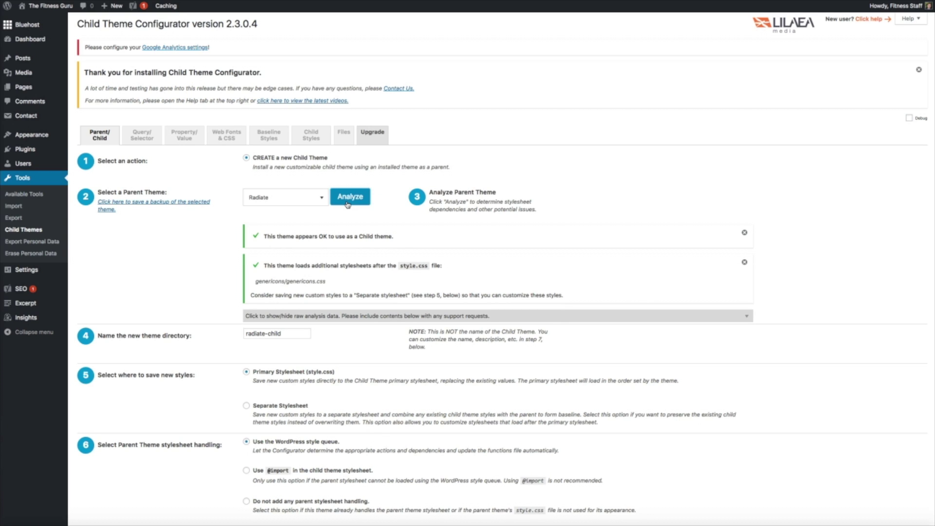
scroll(348, 205, down, 3)
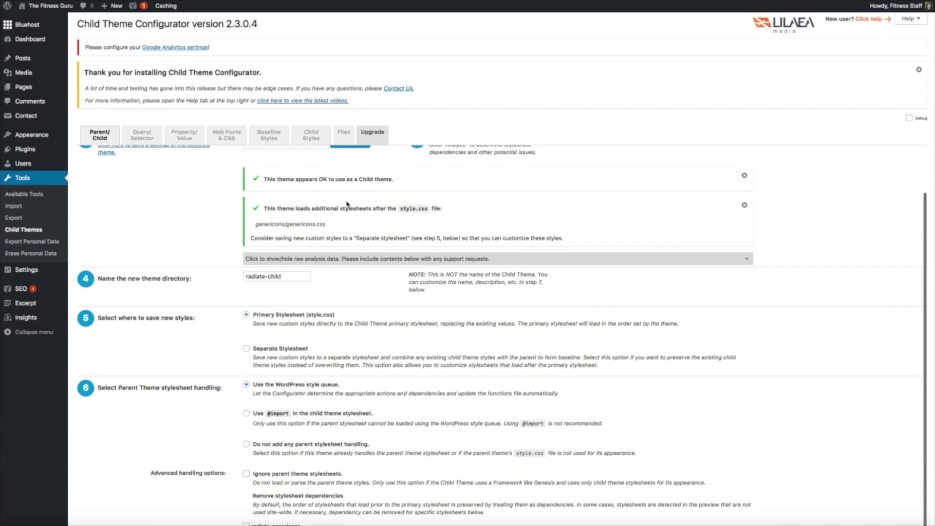
scroll(348, 204, down, 3)
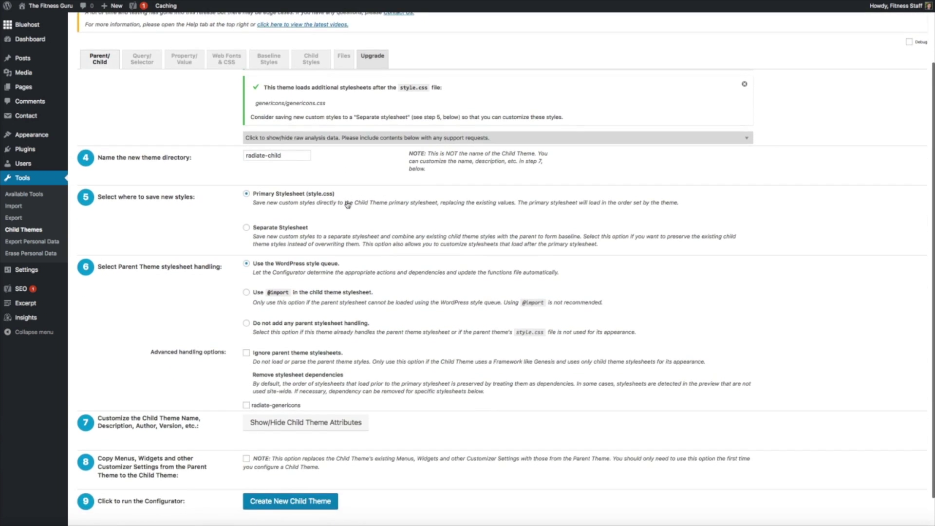
scroll(348, 204, down, 1)
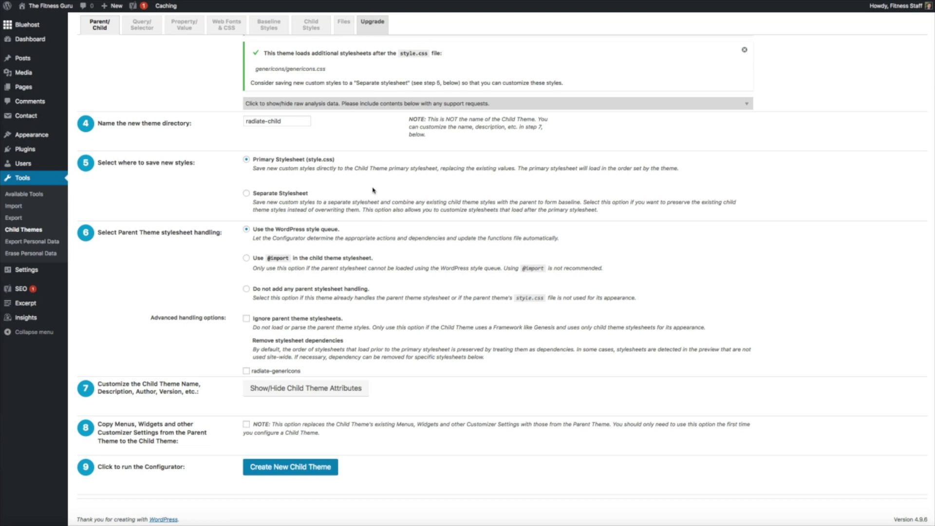
- Create the Radiate Child theme with parent menus, widgets and Customizer settings copied
click(246, 425)
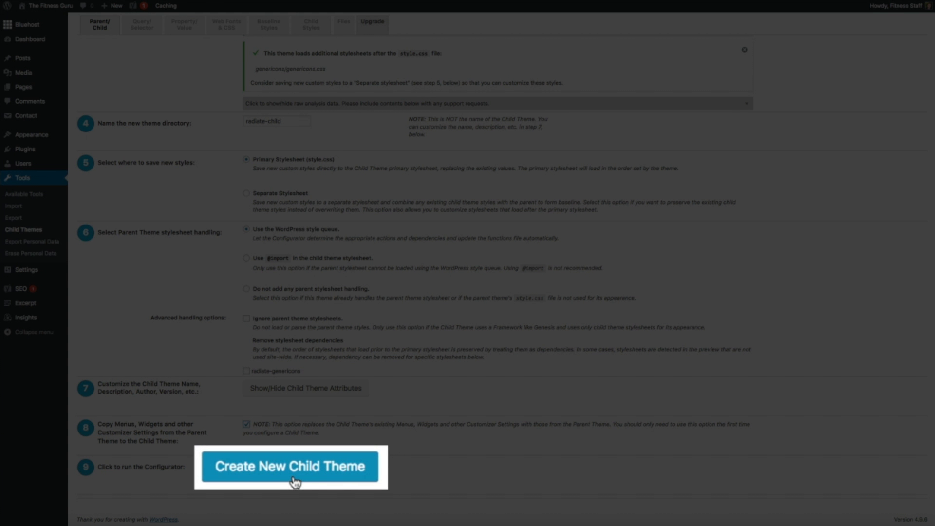
click(296, 481)
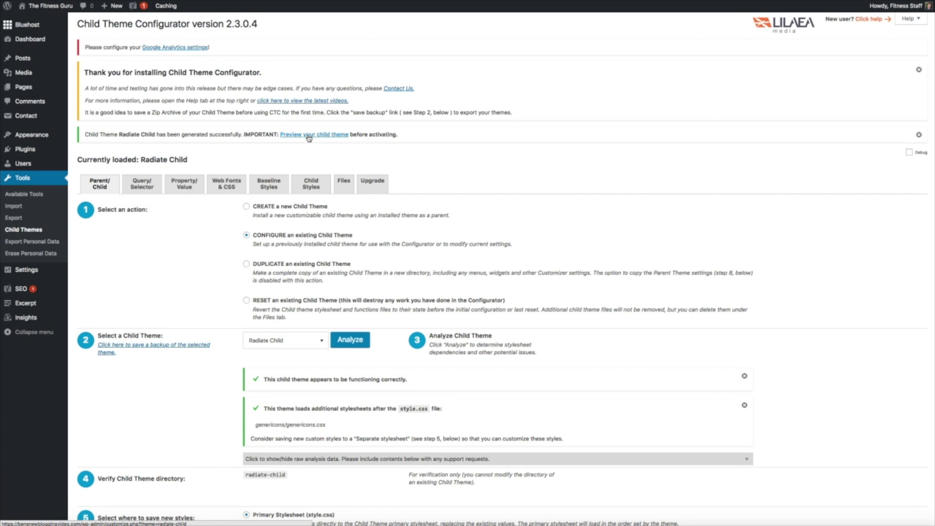
- Preview Radiate Child on The Fitness Guru site, browsing the home page and the Sample Page
click(309, 138)
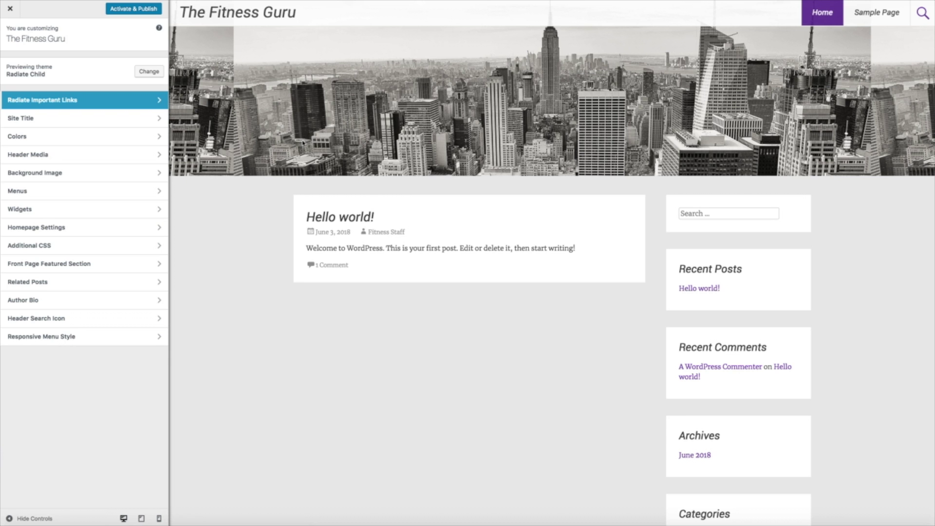
scroll(303, 142, down, 4)
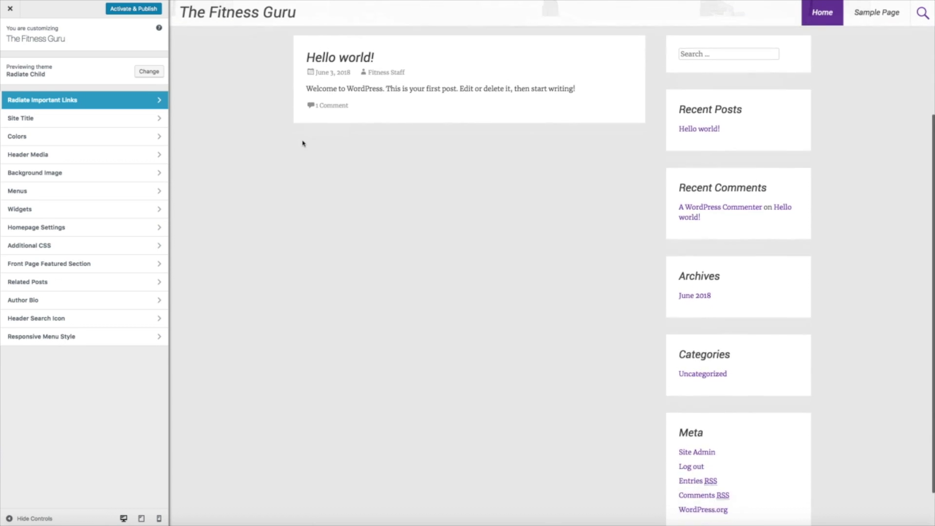
scroll(303, 143, up, 2)
scroll(303, 142, up, 3)
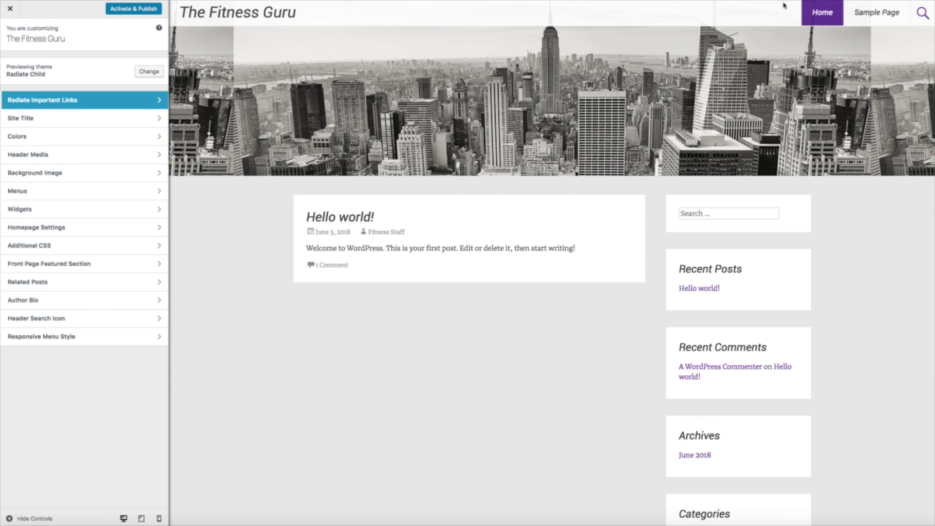
click(877, 13)
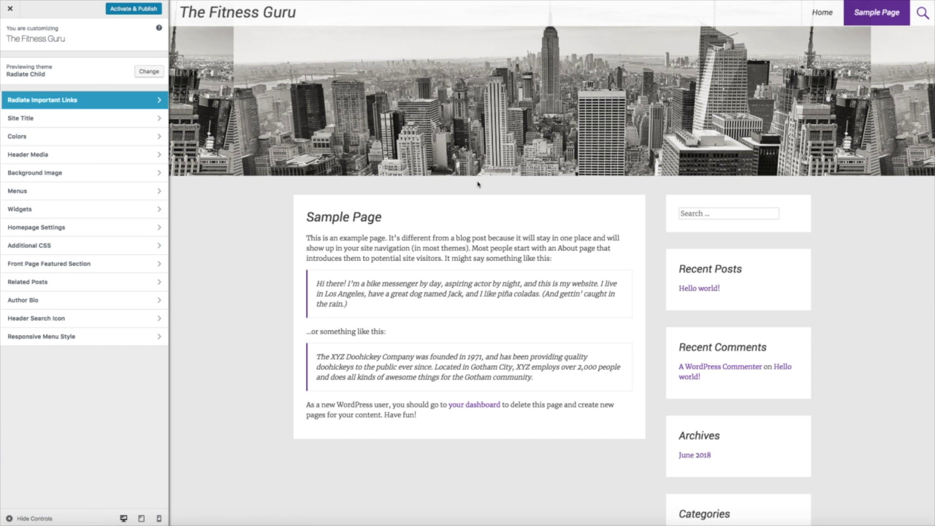
scroll(478, 184, down, 5)
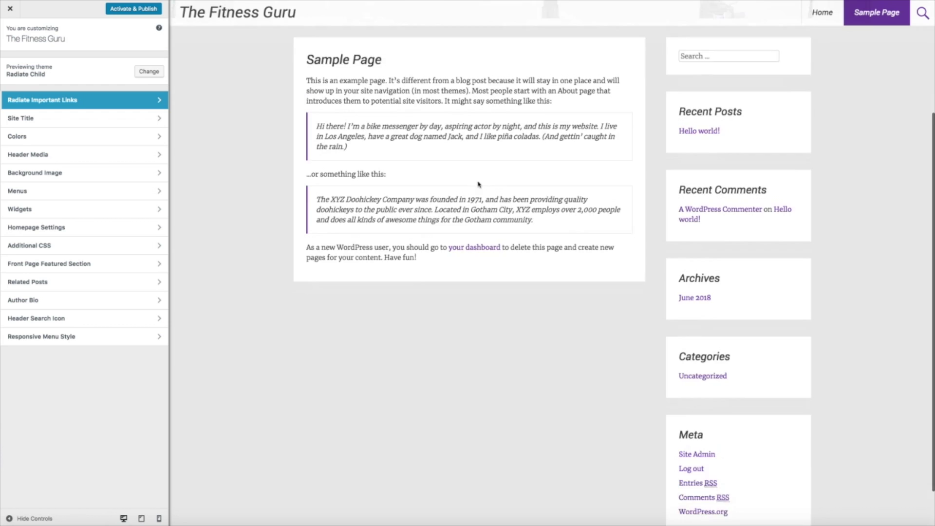
scroll(477, 184, up, 5)
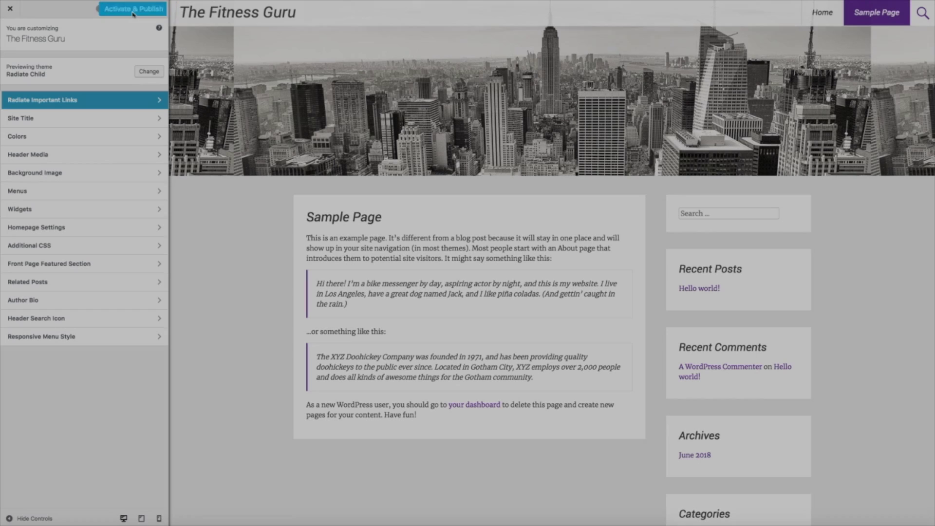
- Activate and publish Radiate Child, then close the Customizer preview
click(133, 10)
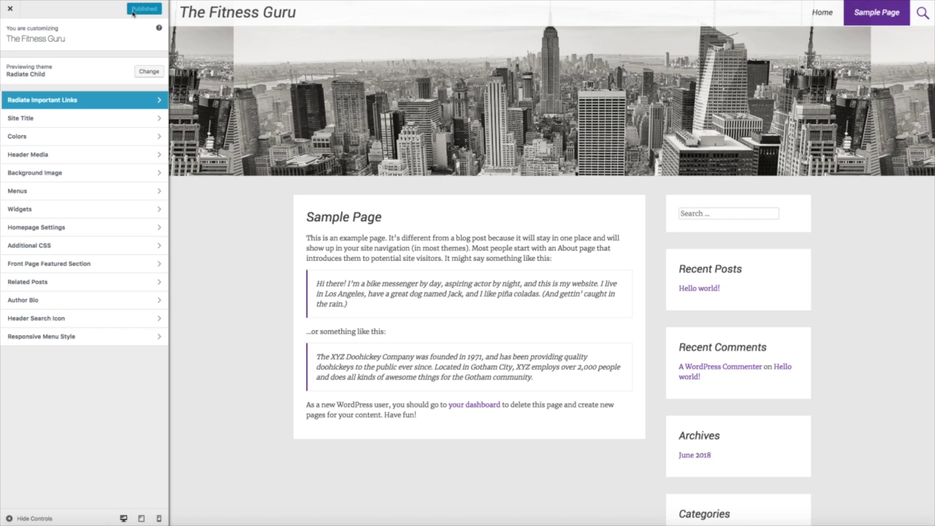
click(11, 10)
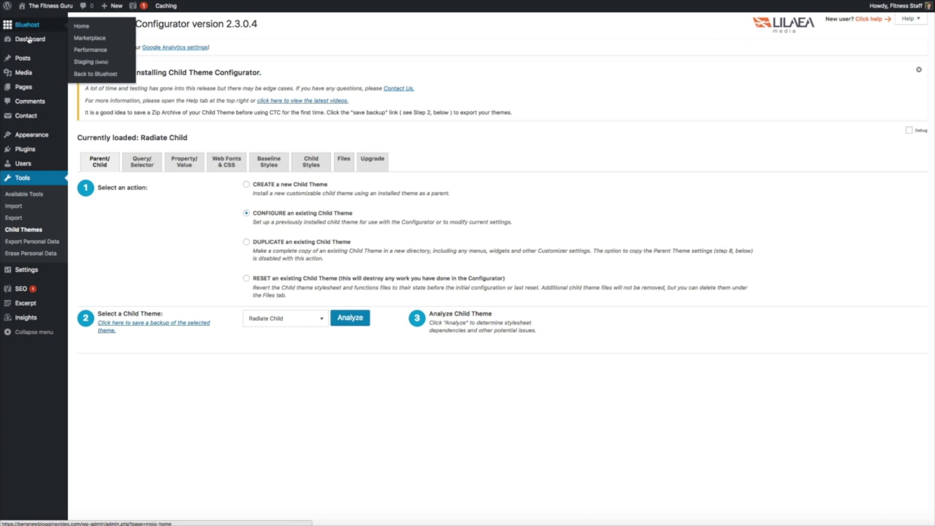
- Go to Appearance > Themes to see Radiate Child active among five themes
mouse_move(41, 138)
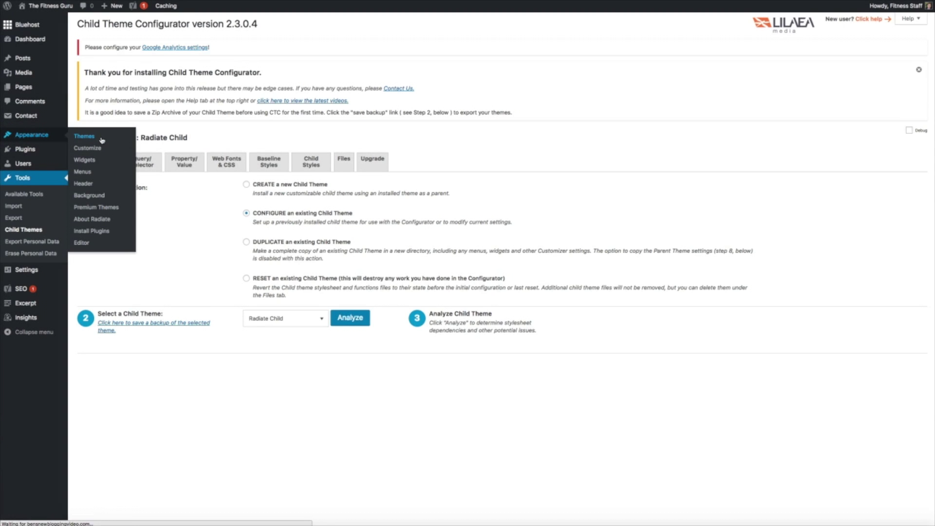
click(100, 139)
mouse_move(102, 140)
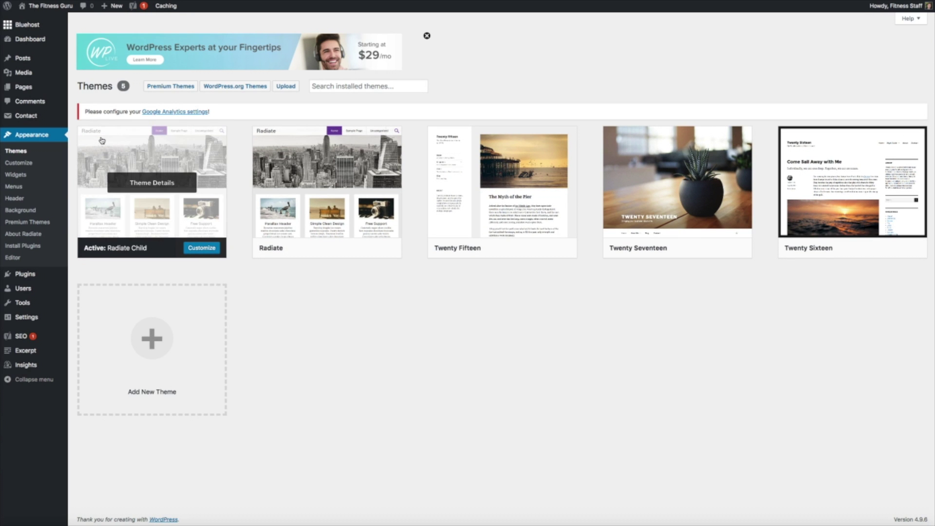